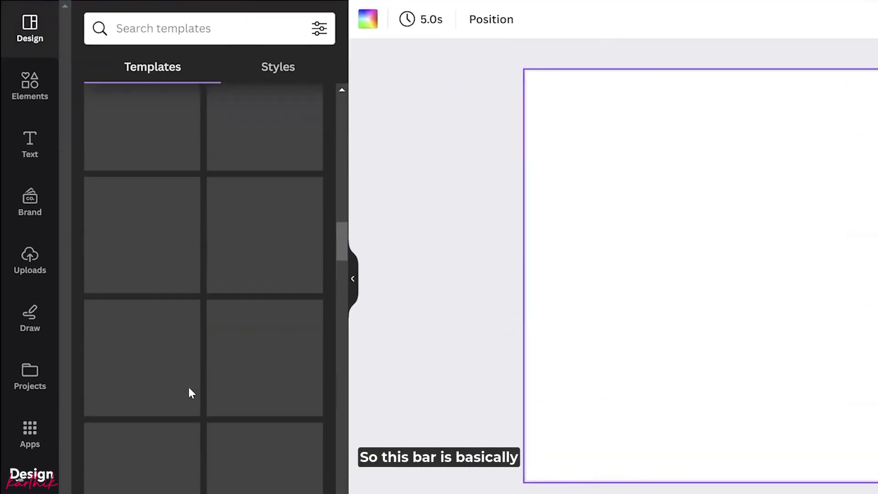
# Step: Browse through the suggested design templates
pyautogui.scroll(15, 189, 388)
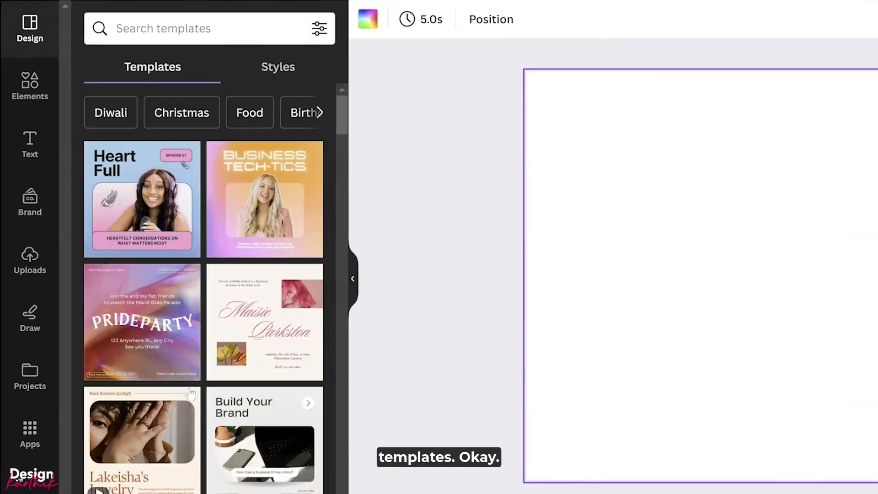
pyautogui.scroll(-6, 191, 394)
pyautogui.scroll(-6, 189, 388)
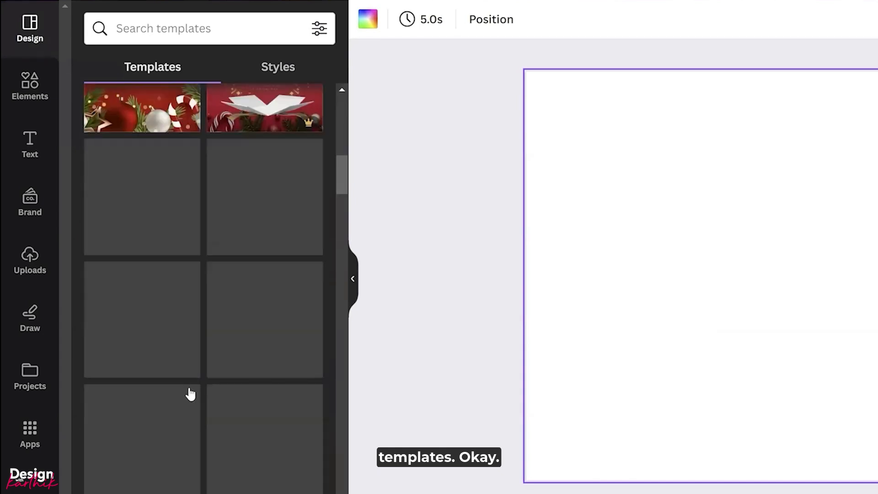
pyautogui.scroll(-10, 189, 387)
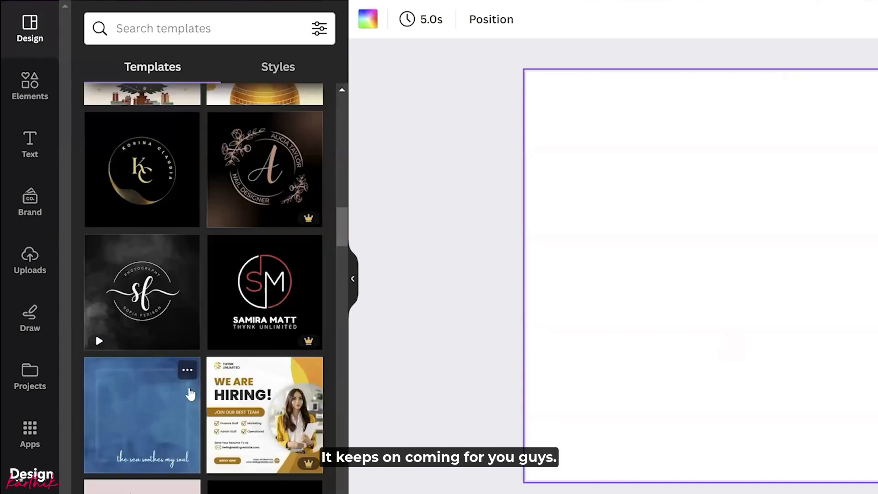
pyautogui.scroll(4, 189, 391)
pyautogui.scroll(-5, 190, 394)
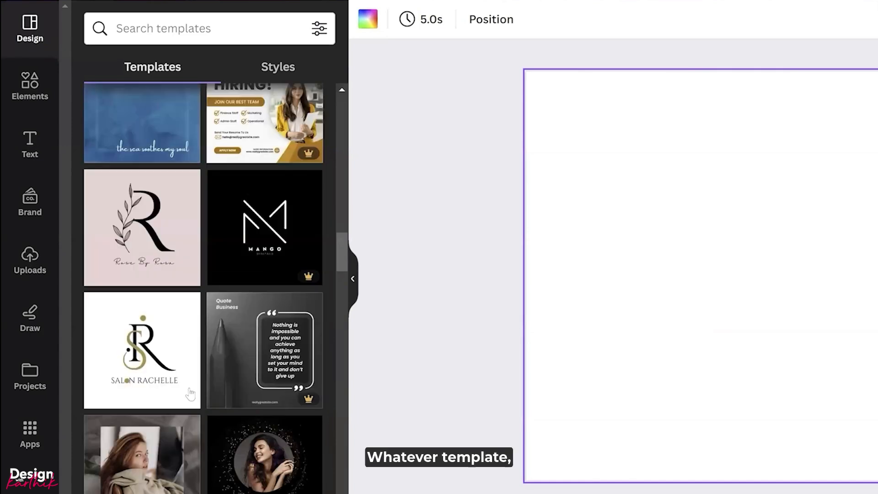
# Step: Search the templates for "yoga" and apply the Pastel Orange Mandala Yoga Class Instagram Post to the page
pyautogui.click(210, 28)
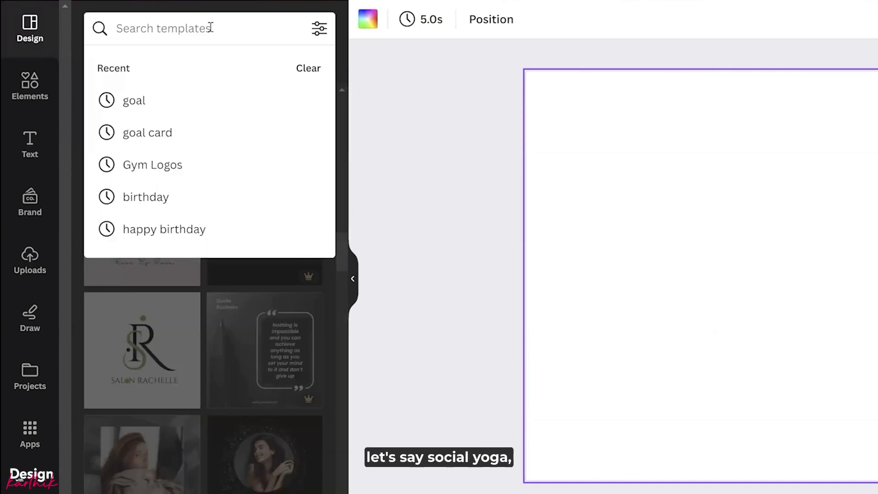
pyautogui.write('soc')
pyautogui.press('BackSpace')
pyautogui.press('BackSpace')
pyautogui.press('BackSpace')
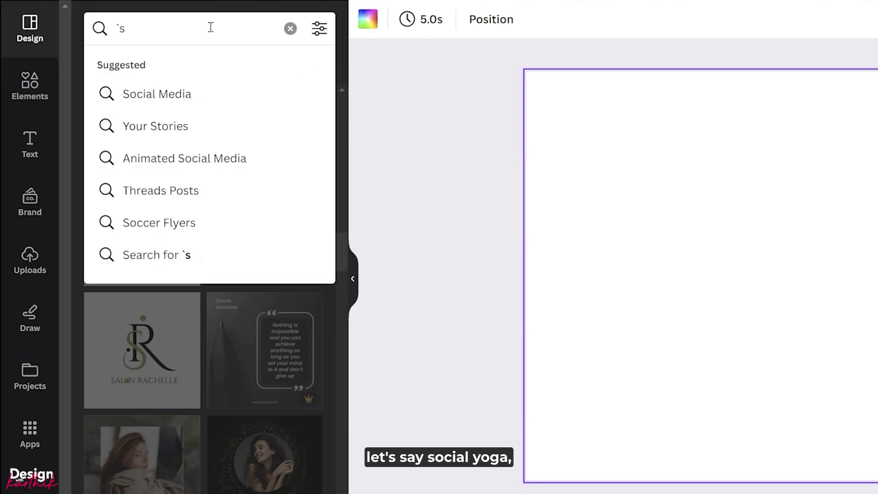
pyautogui.write('ypga')
pyautogui.press('BackSpace')
pyautogui.press('BackSpace')
pyautogui.press('BackSpace')
pyautogui.write('oga')
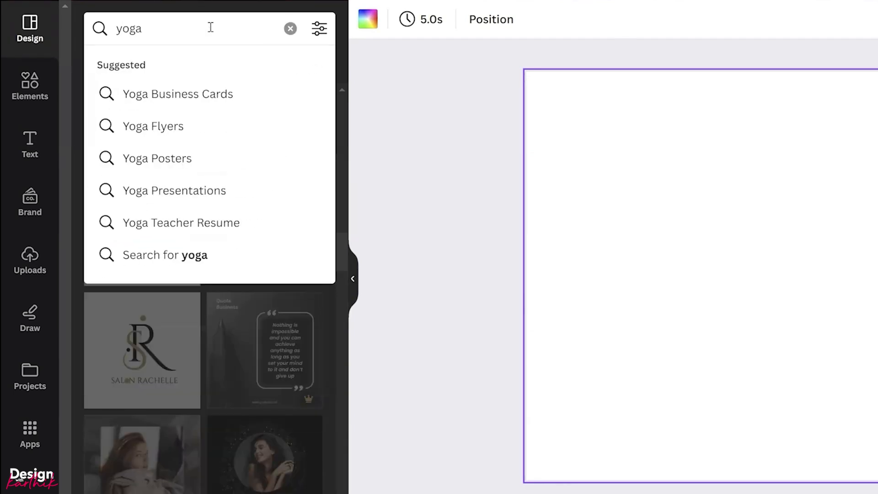
pyautogui.press('Return')
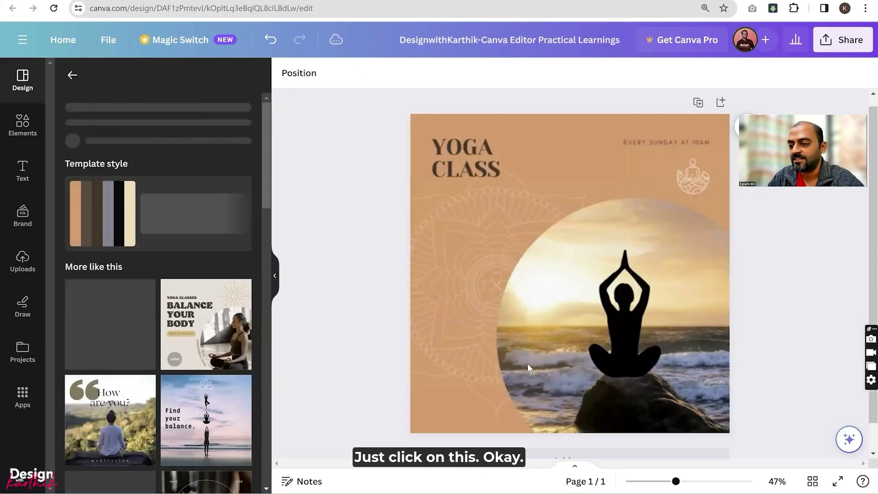
# Step: Move the mandala line art into the lower-left corner of the page so that it runs off the edges
pyautogui.click(477, 222)
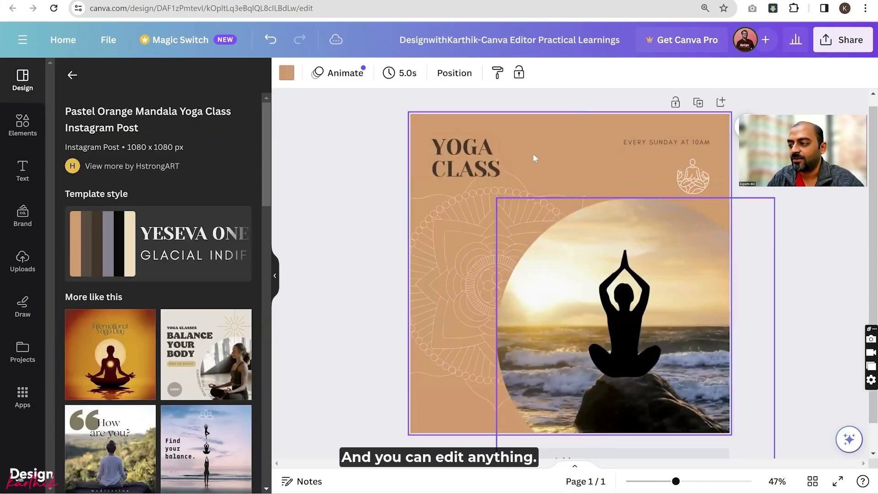
pyautogui.click(470, 234)
pyautogui.moveTo(435, 268); pyautogui.dragTo(397, 346)
pyautogui.moveTo(333, 329); pyautogui.dragTo(263, 434)
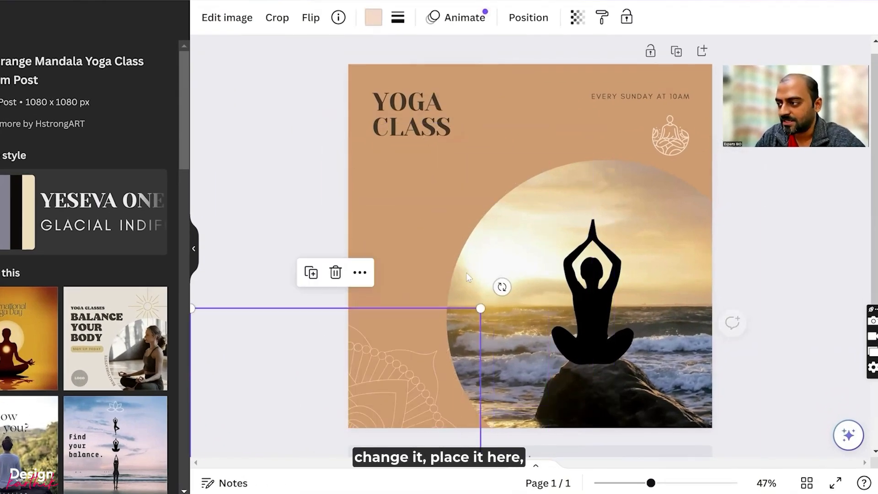
# Step: Move the meditation logo to the page's upper-left corner and the YOGA CLASS heading just below it
pyautogui.click(678, 145)
pyautogui.moveTo(406, 117); pyautogui.dragTo(379, 97)
pyautogui.click(417, 141)
pyautogui.moveTo(411, 162); pyautogui.dragTo(400, 207)
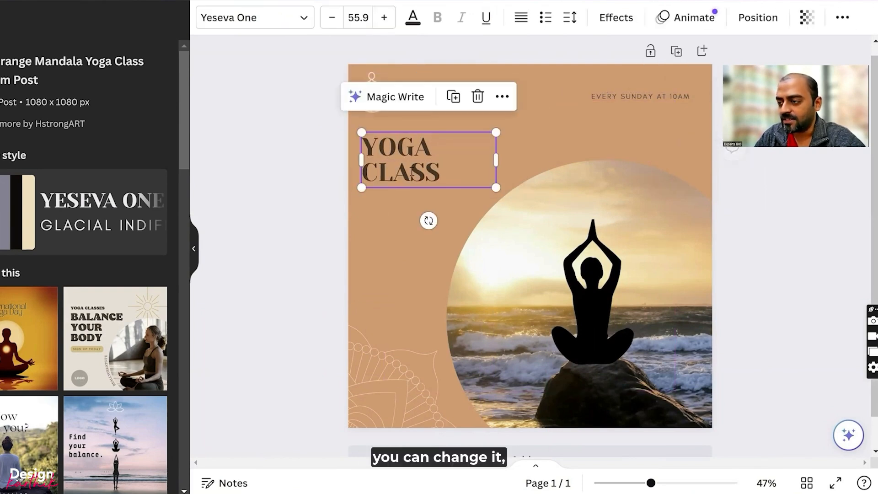
# Step: Replace the heading text with "RELAX", "&" and "REJUNVATE" on three lines, and widen its text box to fit
pyautogui.doubleClick(413, 172)
pyautogui.write('RE')
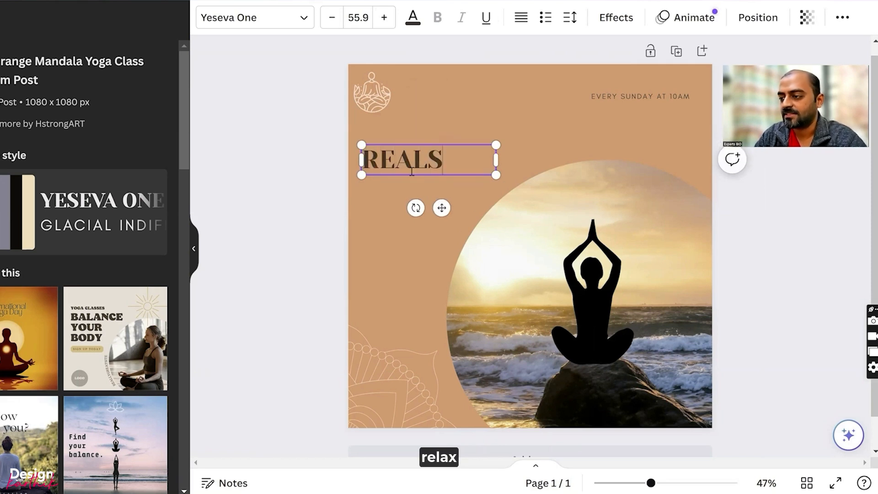
pyautogui.write('LAX')
pyautogui.press('Return')
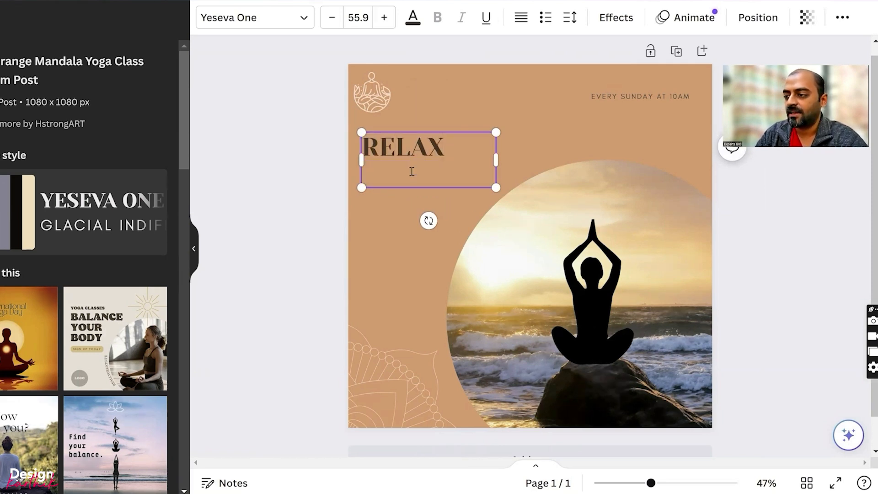
pyautogui.write('&')
pyautogui.press('Return')
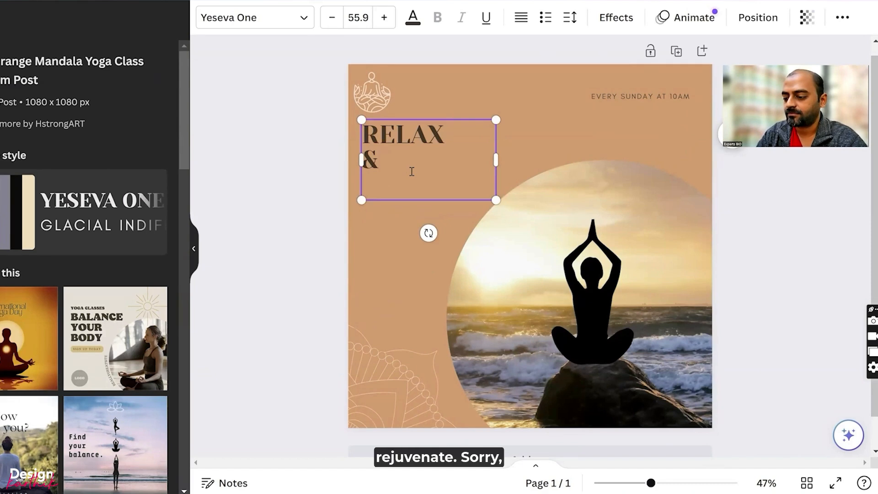
pyautogui.write('REJUN')
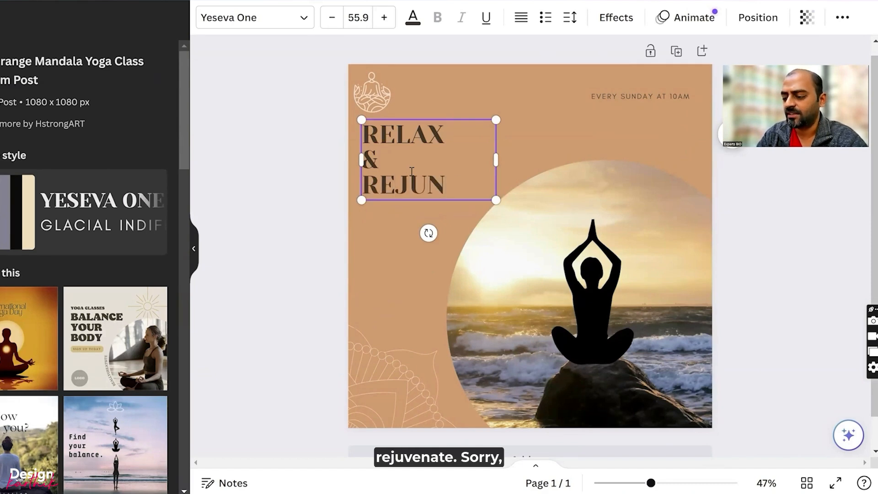
pyautogui.write('VAYT')
pyautogui.press('BackSpace')
pyautogui.press('BackSpace')
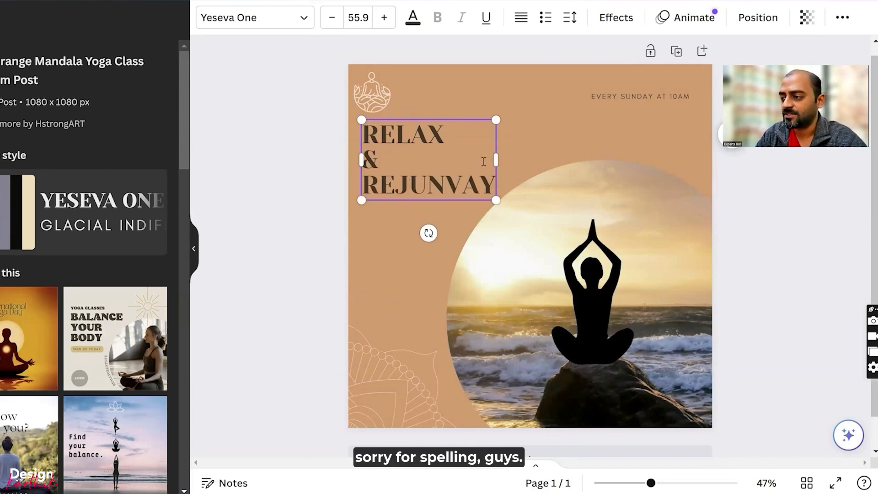
pyautogui.moveTo(498, 159); pyautogui.dragTo(540, 160)
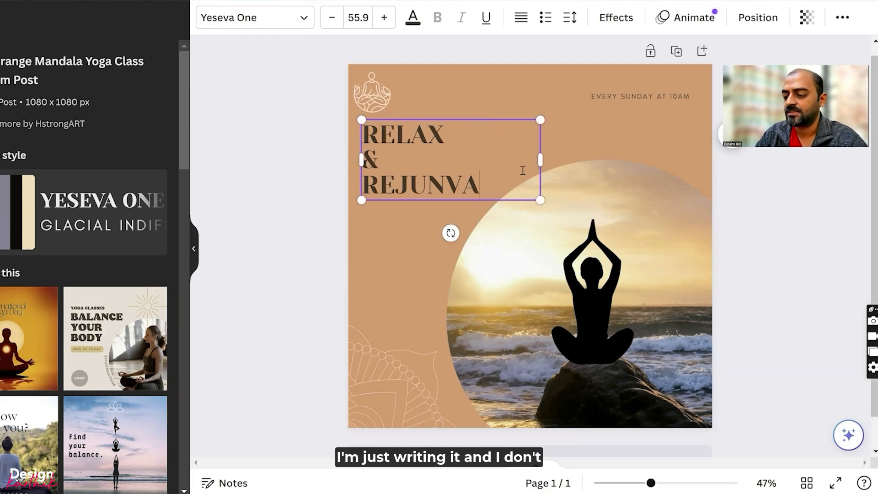
pyautogui.click(528, 102)
# Step: Move the three-line heading slightly lower, clear of the meditation logo
pyautogui.click(409, 177)
pyautogui.moveTo(409, 177); pyautogui.dragTo(404, 191)
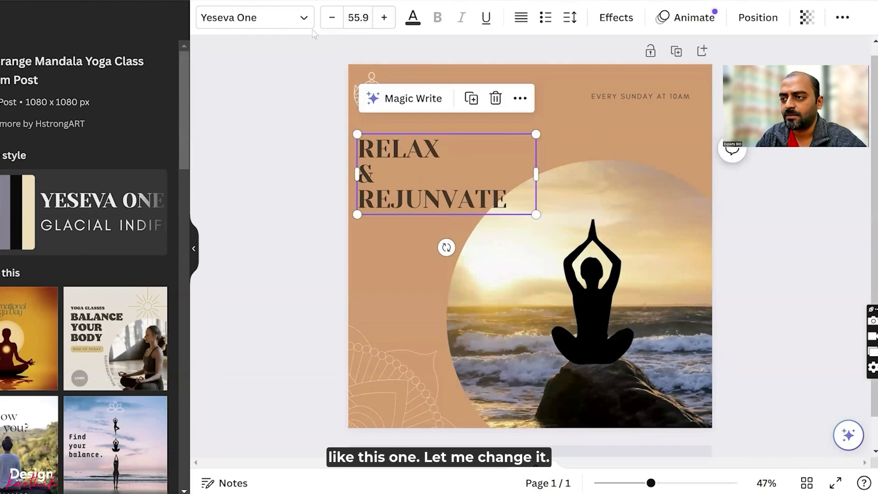
pyautogui.click(288, 204)
# Step: Filter the fonts by Elegant and set the heading's font to Alike
pyautogui.click(368, 191)
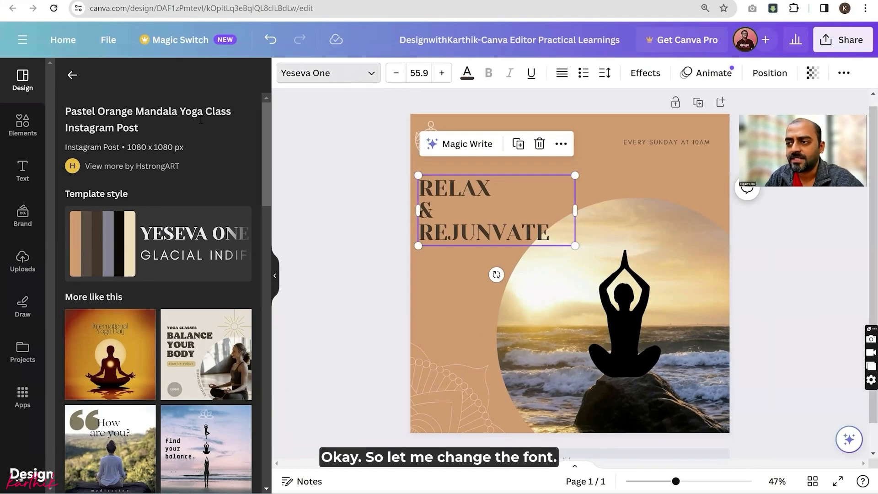
pyautogui.click(255, 17)
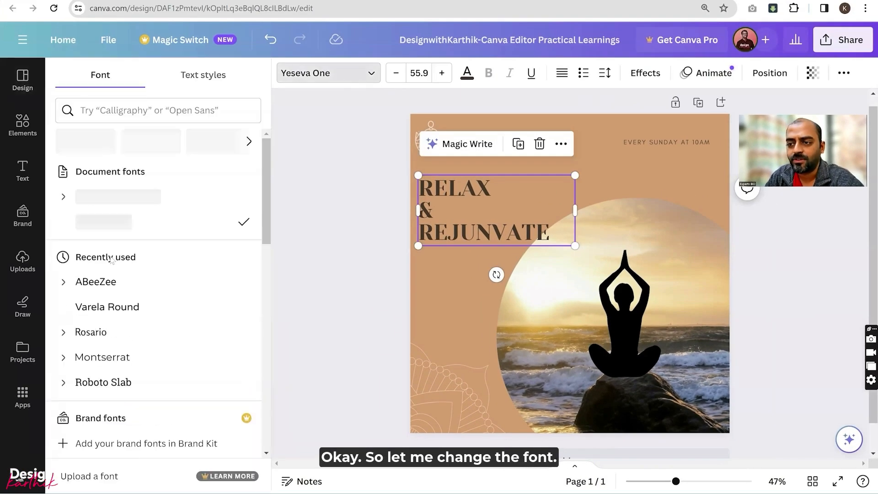
pyautogui.scroll(-10, 112, 260)
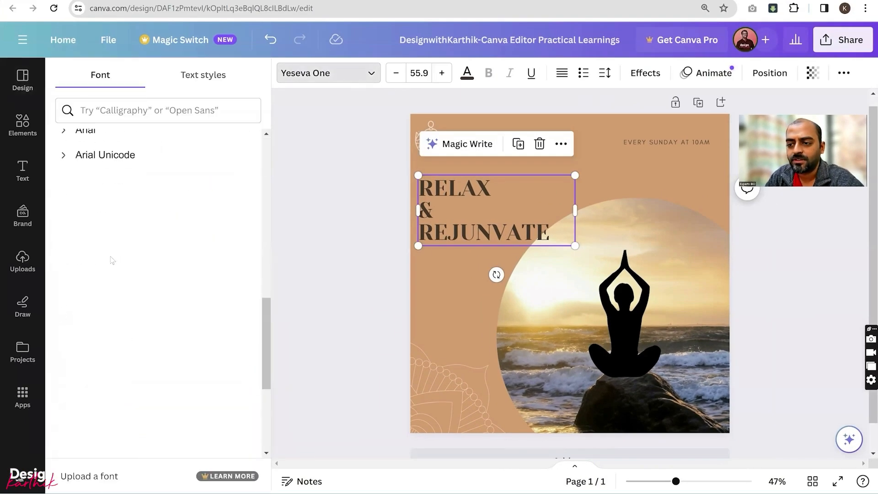
pyautogui.click(138, 111)
pyautogui.hscroll(5, 178, 141)
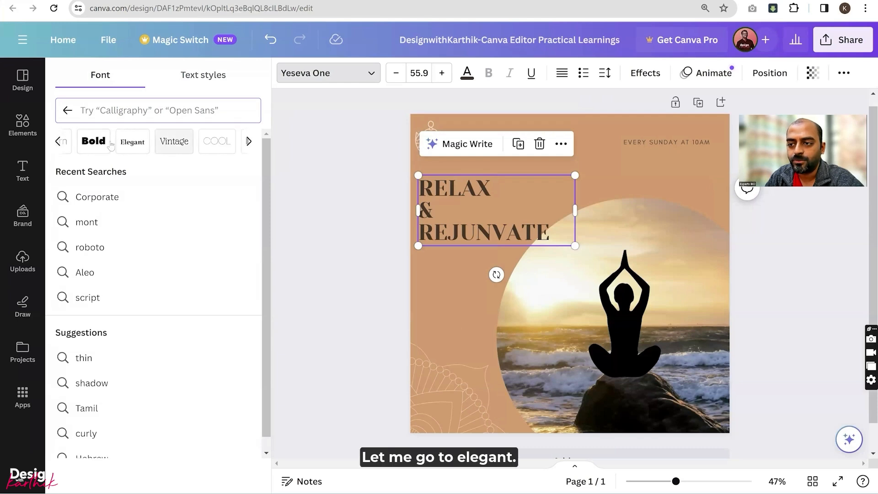
pyautogui.click(139, 142)
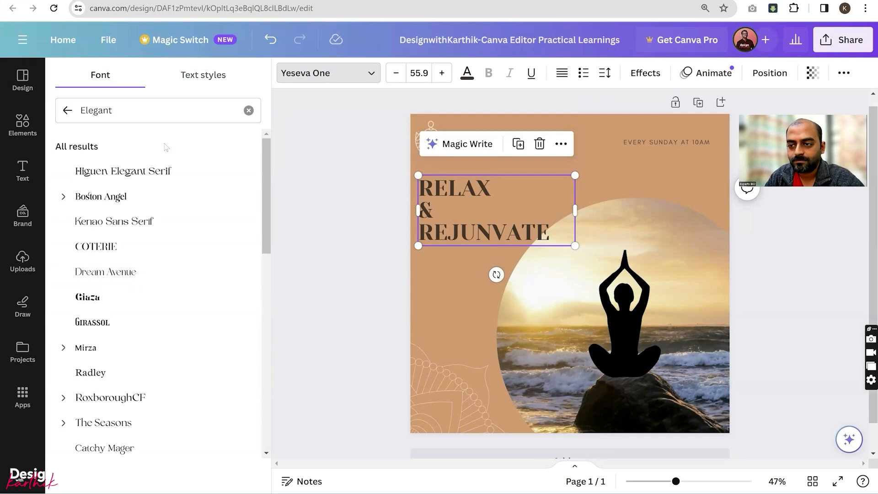
pyautogui.scroll(-5, 119, 297)
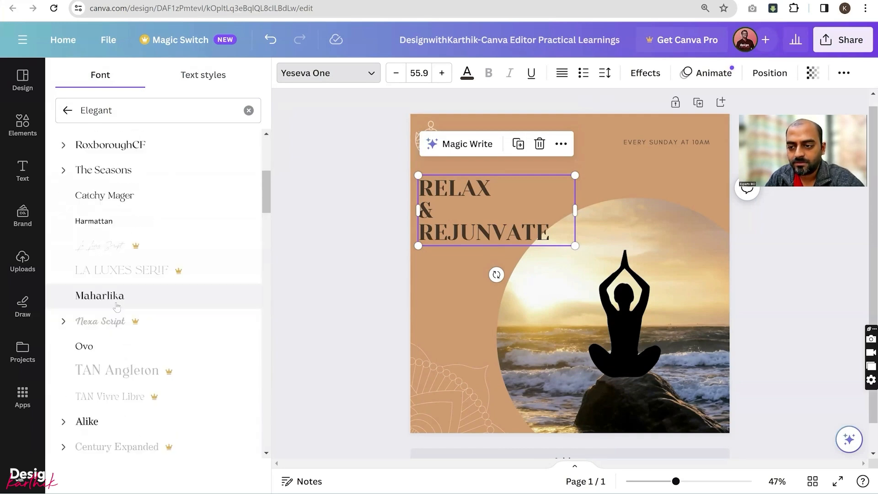
pyautogui.scroll(-2, 117, 307)
pyautogui.click(114, 214)
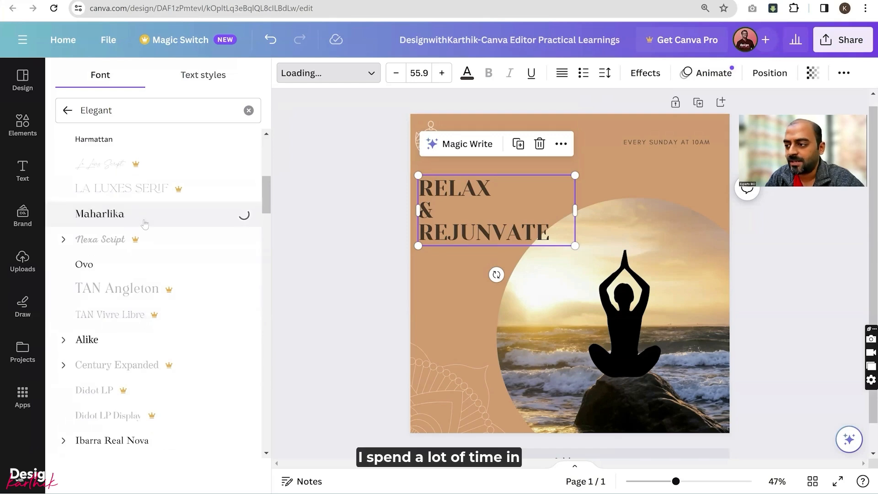
pyautogui.scroll(-3, 137, 293)
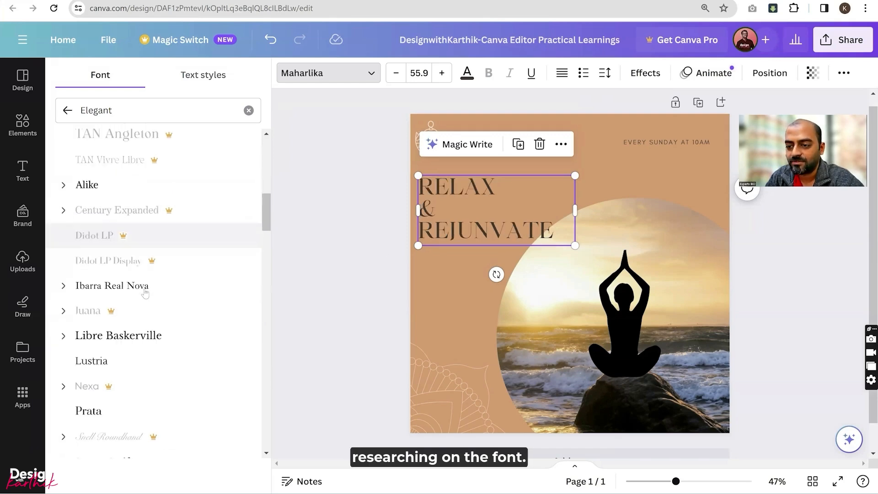
pyautogui.click(98, 187)
# Step: Scale the heading up to about font size 67 and position it along the page's left edge below the logo
pyautogui.moveTo(471, 221)
pyautogui.mouseDown()
pyautogui.moveTo(471, 207)
pyautogui.moveTo(457, 219)
pyautogui.mouseUp()
pyautogui.moveTo(576, 210); pyautogui.dragTo(547, 210)
pyautogui.moveTo(546, 173); pyautogui.dragTo(576, 156)
pyautogui.moveTo(465, 204)
pyautogui.mouseDown()
pyautogui.moveTo(465, 228)
pyautogui.moveTo(470, 218)
pyautogui.moveTo(461, 222)
pyautogui.mouseUp()
pyautogui.click(431, 158)
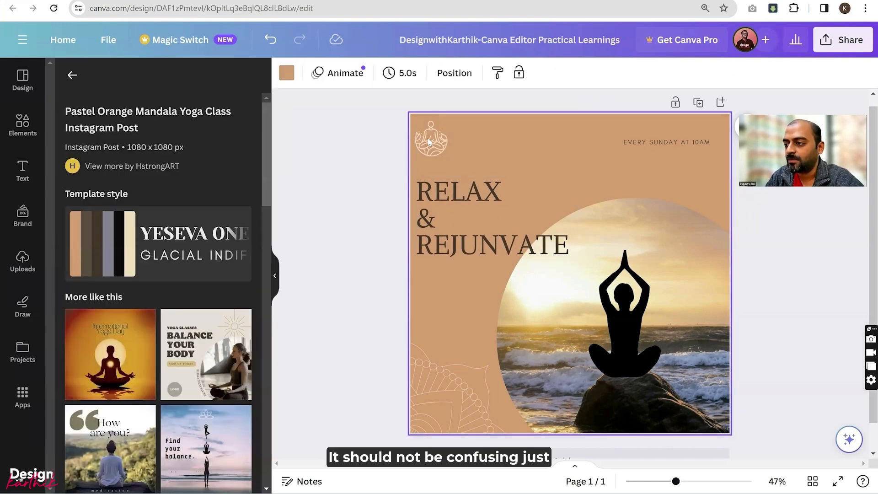
# Step: Shift the meditation logo slightly and nudge the heading up closer to it
pyautogui.click(429, 142)
pyautogui.moveTo(429, 141); pyautogui.dragTo(432, 139)
pyautogui.click(438, 212)
pyautogui.press('Up')
pyautogui.press('Up')
pyautogui.press('Up')
pyautogui.press('Up')
pyautogui.press('Up')
pyautogui.press('Up')
pyautogui.press('Up')
pyautogui.press('Up')
pyautogui.press('Up')
pyautogui.press('Up')
pyautogui.press('Up')
pyautogui.press('Up')
pyautogui.press('Up')
pyautogui.press('Up')
# Step: Reduce the font size of only the "&" line in the heading
pyautogui.click(441, 211)
pyautogui.moveTo(441, 210); pyautogui.dragTo(416, 210)
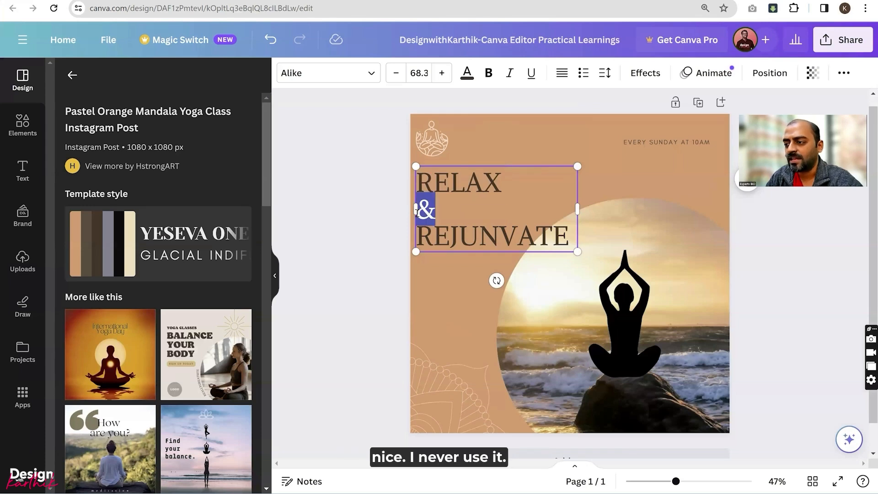
pyautogui.click(397, 74)
pyautogui.click(397, 73)
pyautogui.click(396, 74)
pyautogui.click(396, 74)
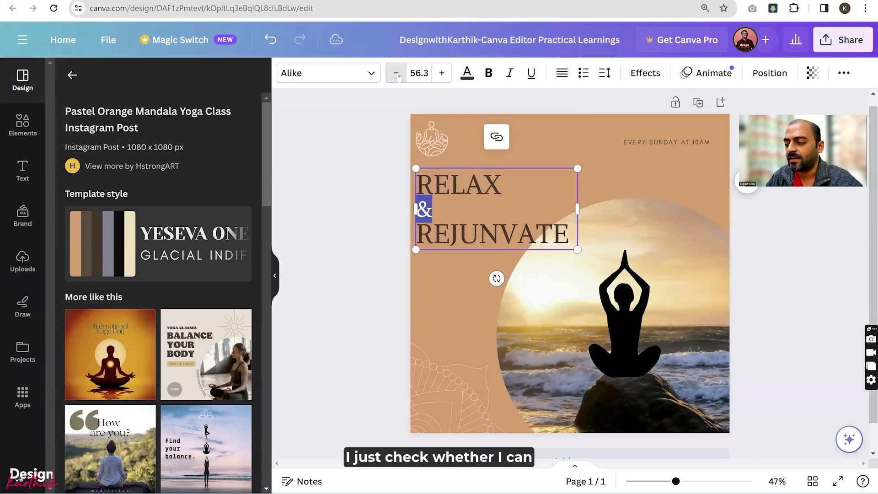
pyautogui.click(396, 73)
pyautogui.click(396, 74)
pyautogui.click(396, 74)
pyautogui.click(366, 220)
# Step: Nudge the whole heading up very slightly
pyautogui.click(484, 241)
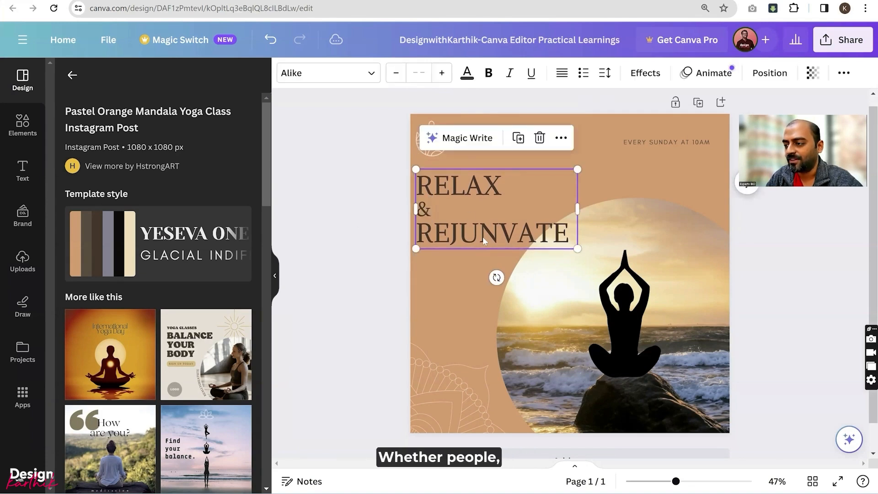
pyautogui.moveTo(483, 237); pyautogui.dragTo(483, 236)
pyautogui.moveTo(561, 327); pyautogui.dragTo(562, 329)
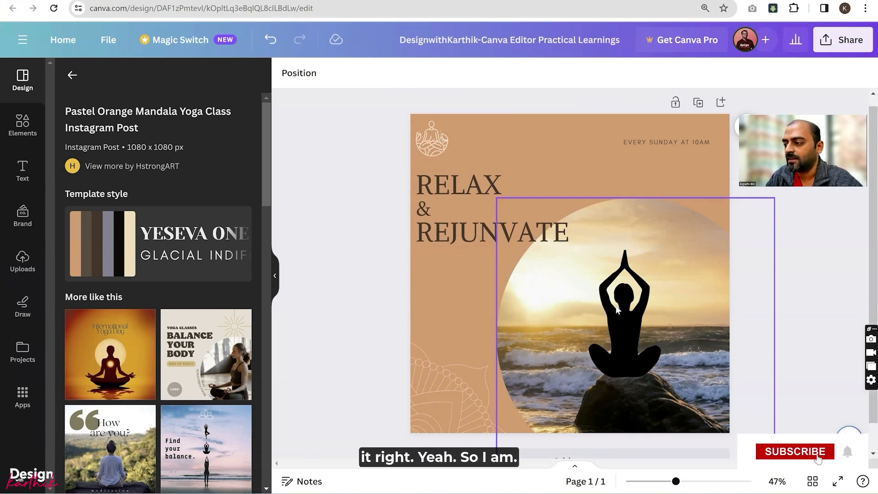
# Step: Duplicate the lower-left mandala and place the copy in the page's upper-right corner
pyautogui.click(432, 382)
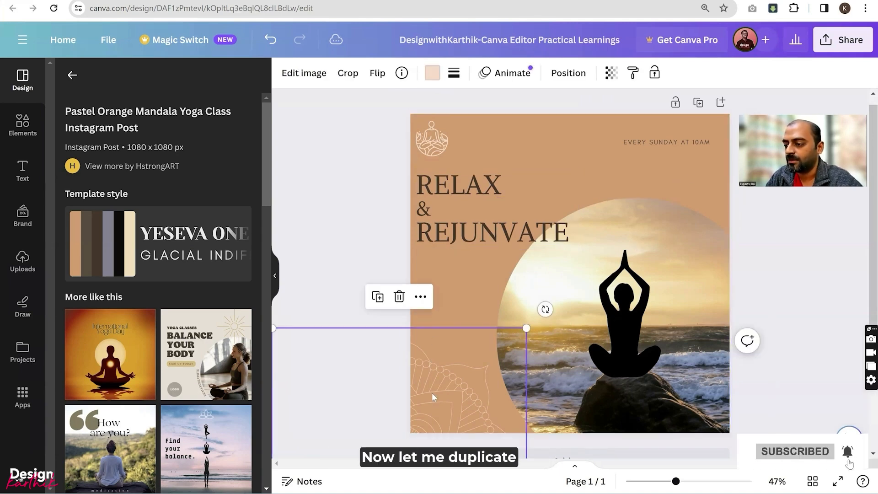
pyautogui.moveTo(621, 216); pyautogui.dragTo(738, 116)
# Step: Send the duplicated mandala to the back layer and move it further into the page's upper-right corner
pyautogui.rightClick(694, 203)
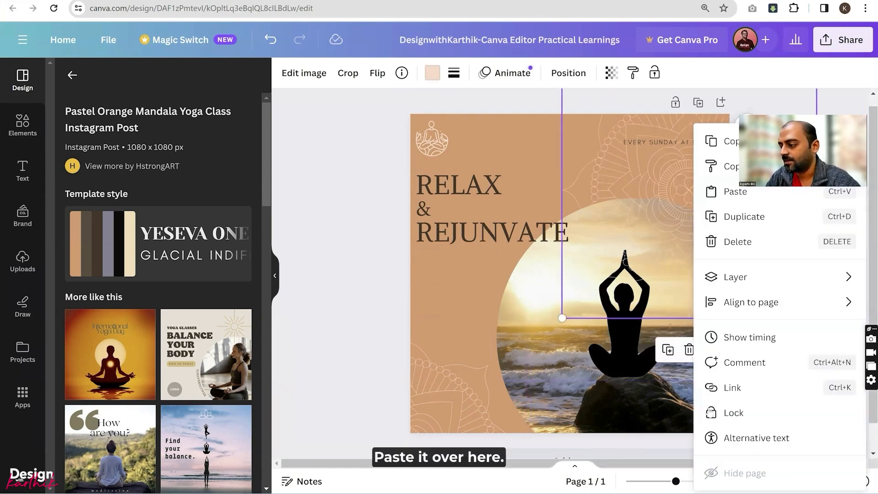
pyautogui.moveTo(770, 302)
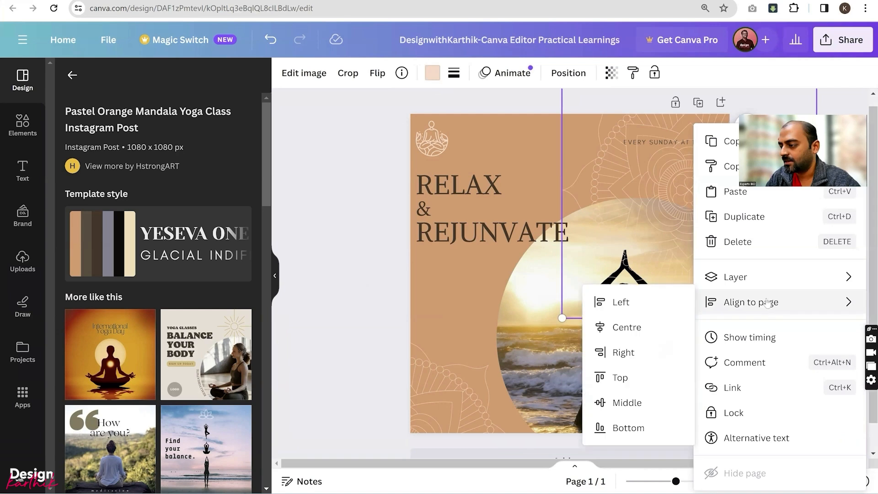
pyautogui.moveTo(770, 277)
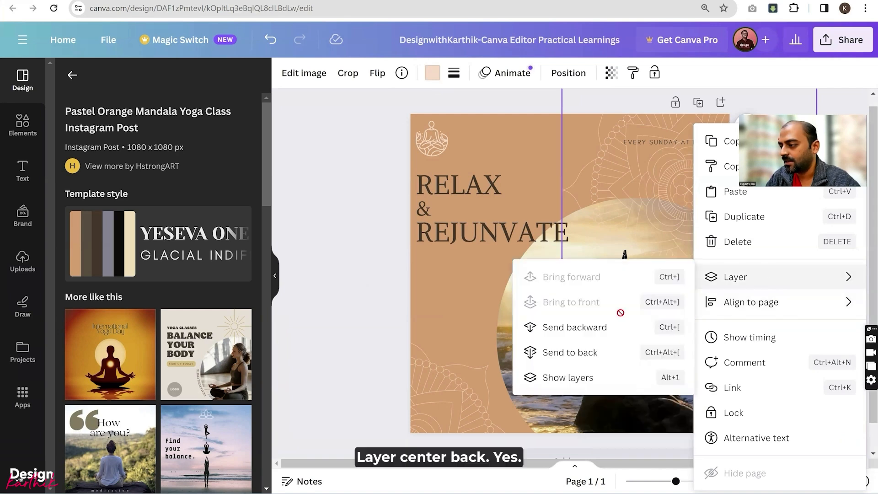
pyautogui.click(572, 354)
pyautogui.moveTo(694, 163); pyautogui.dragTo(755, 92)
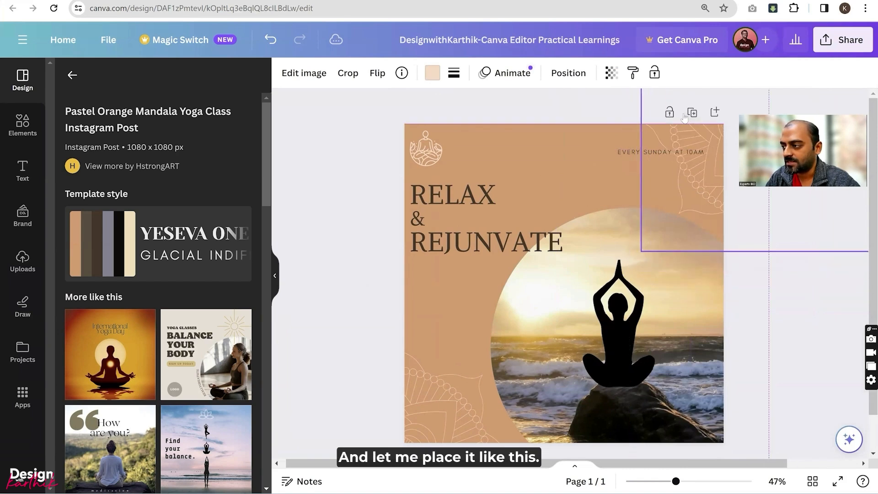
# Step: Change the page background to the pale peach document colour
pyautogui.click(570, 143)
pyautogui.click(286, 73)
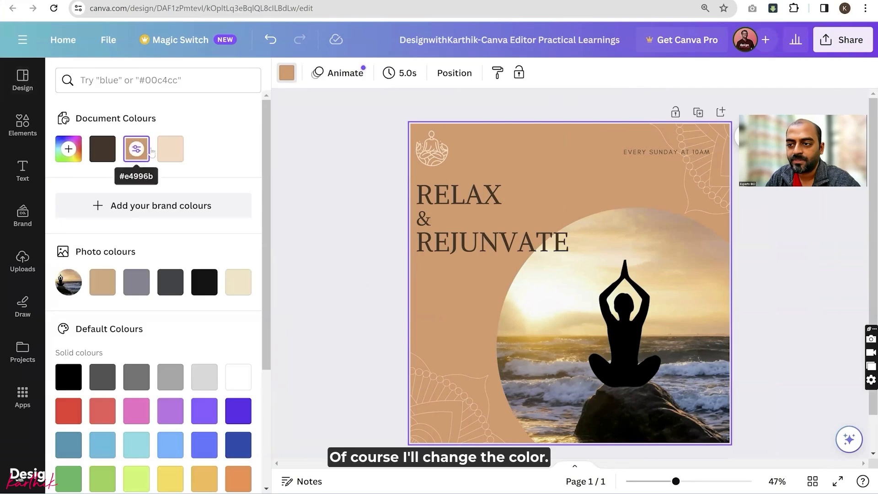
pyautogui.click(174, 149)
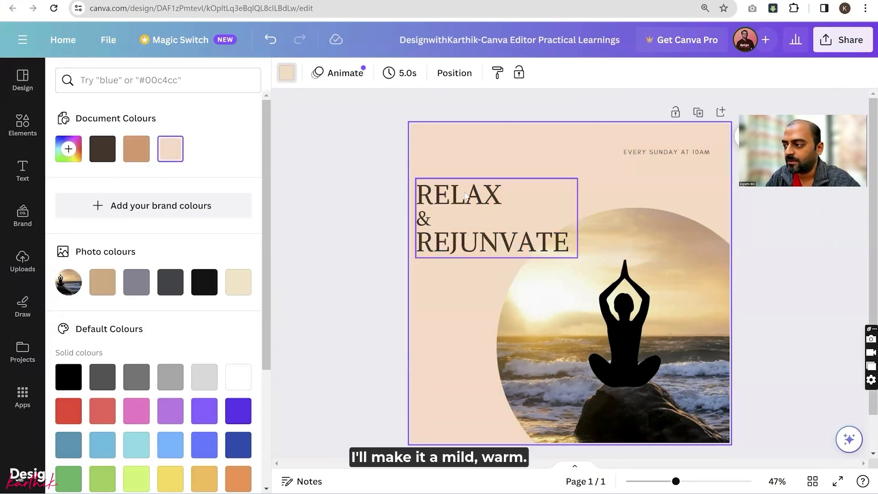
# Step: Recolour both the lower-left and upper-right mandalas with the tan document colour #e4996b
pyautogui.click(447, 381)
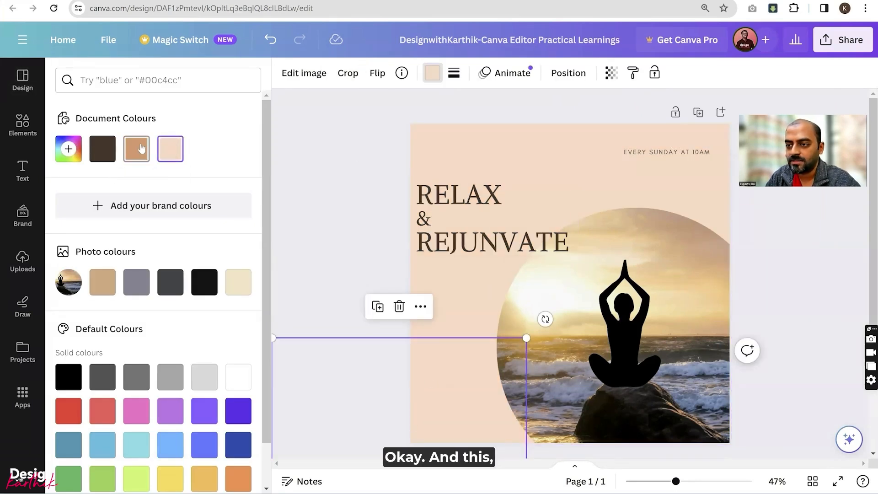
pyautogui.click(137, 149)
pyautogui.click(170, 149)
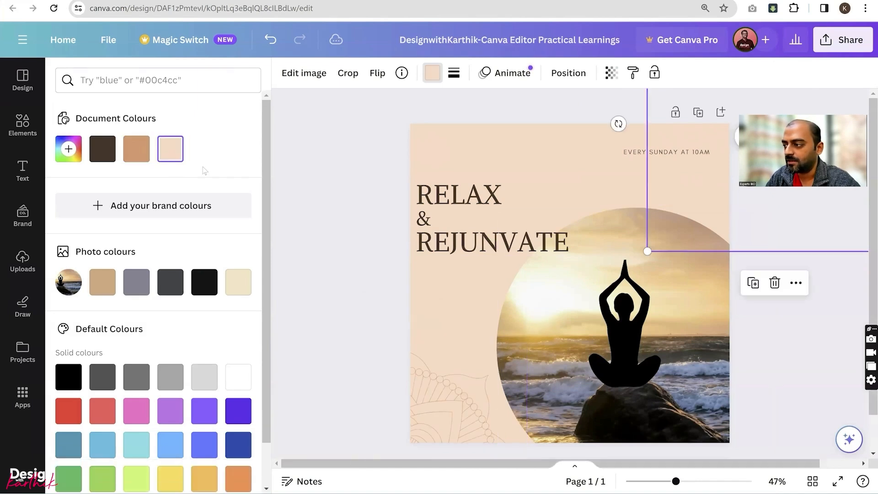
pyautogui.click(136, 149)
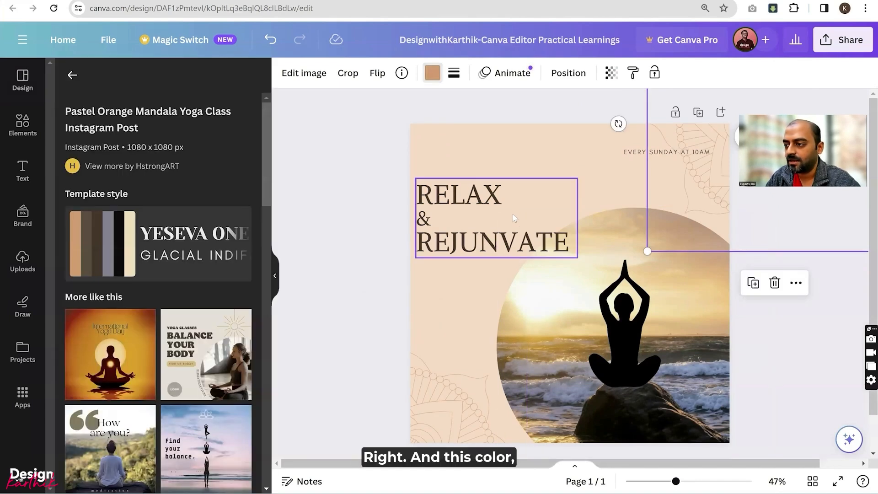
# Step: Recolour the "RELAX & REJUNVATE" heading with the custom brown #805032
pyautogui.click(513, 214)
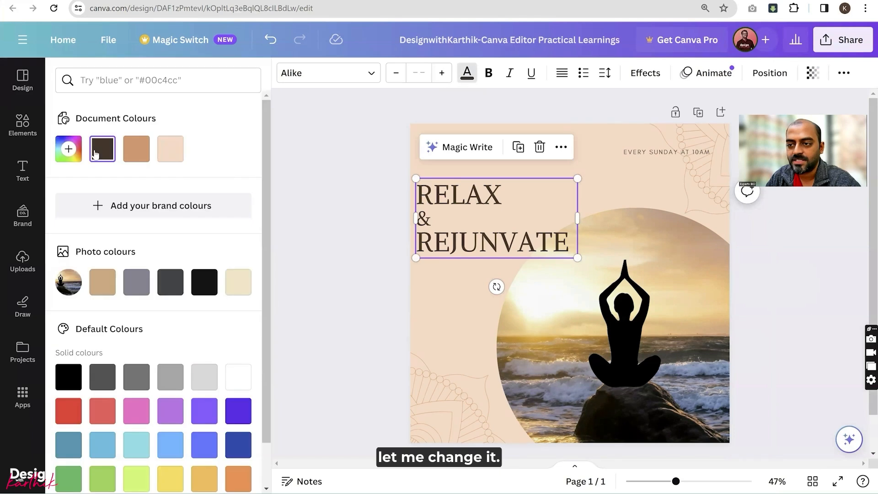
pyautogui.click(136, 149)
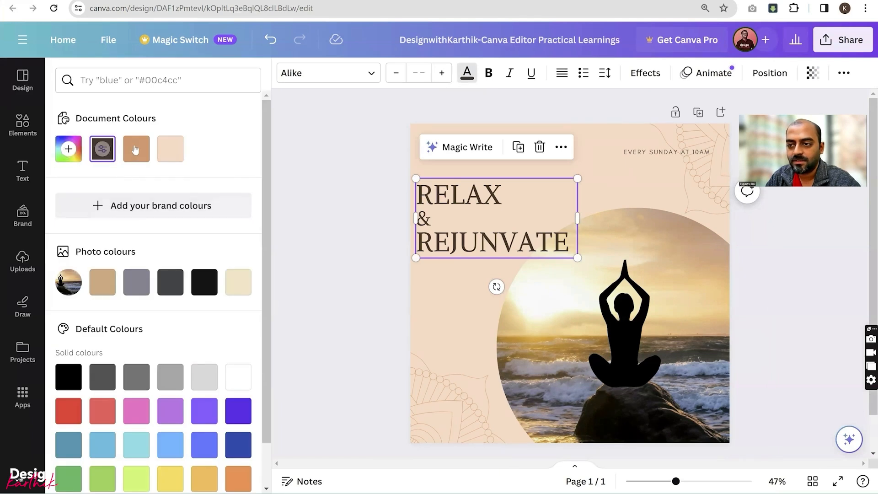
pyautogui.click(136, 154)
pyautogui.moveTo(155, 188); pyautogui.dragTo(172, 215)
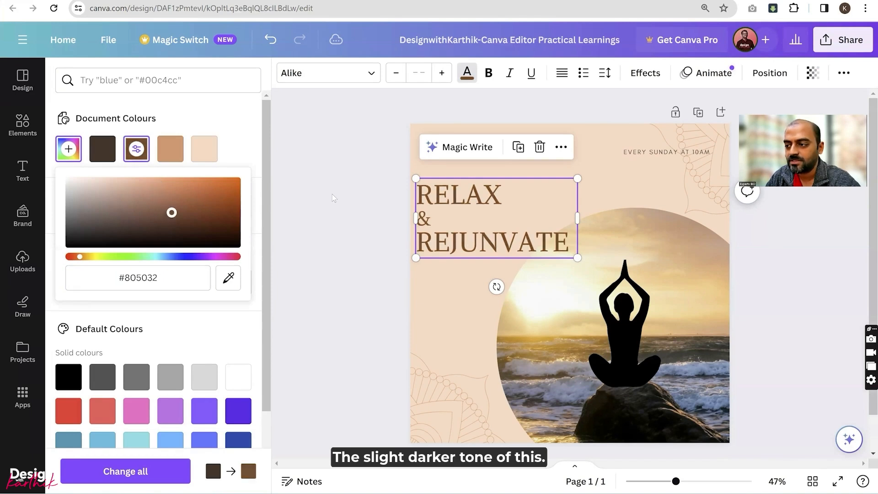
# Step: Recolour the meditation logo with the brown #805032 to match the heading
pyautogui.click(432, 148)
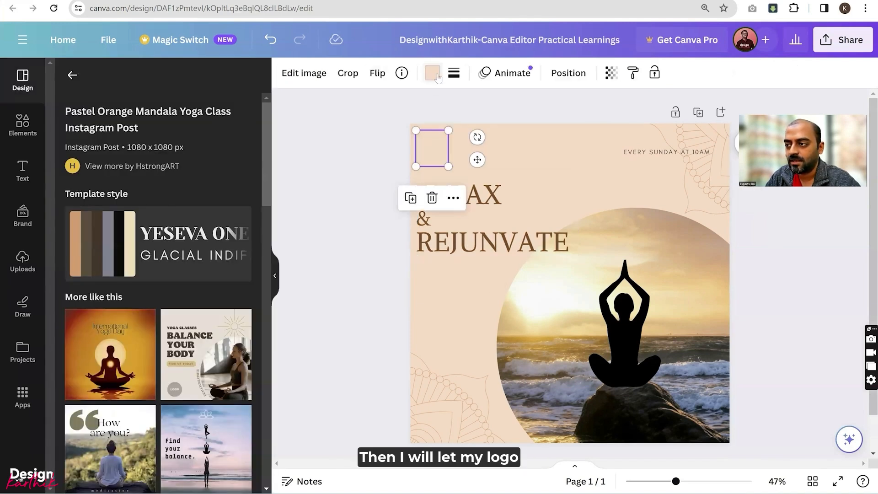
pyautogui.click(437, 76)
pyautogui.click(140, 148)
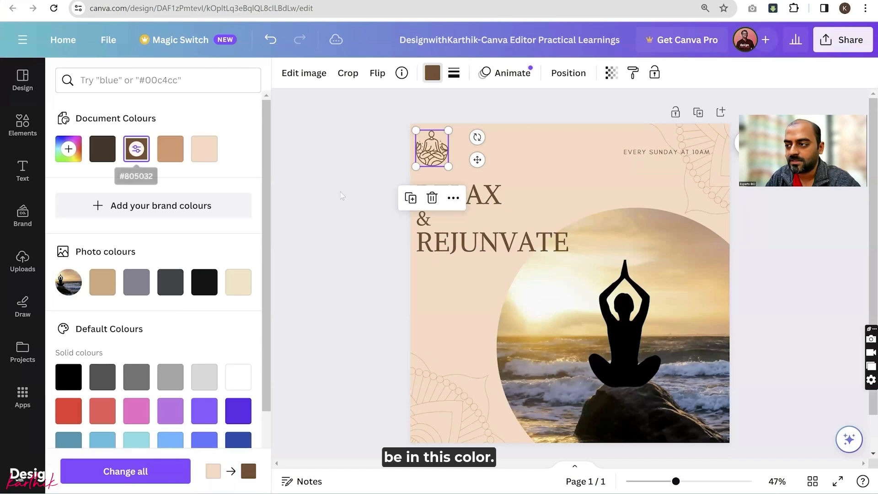
pyautogui.click(435, 306)
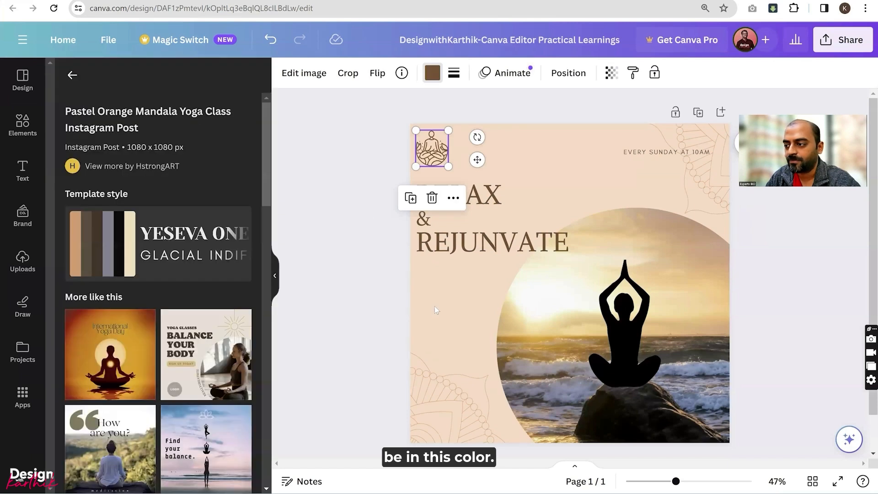
# Step: Add a new text box reading "#HappyYogaDay" and turn off its all-caps formatting
pyautogui.click(305, 351)
pyautogui.write('t')
pyautogui.write('#')
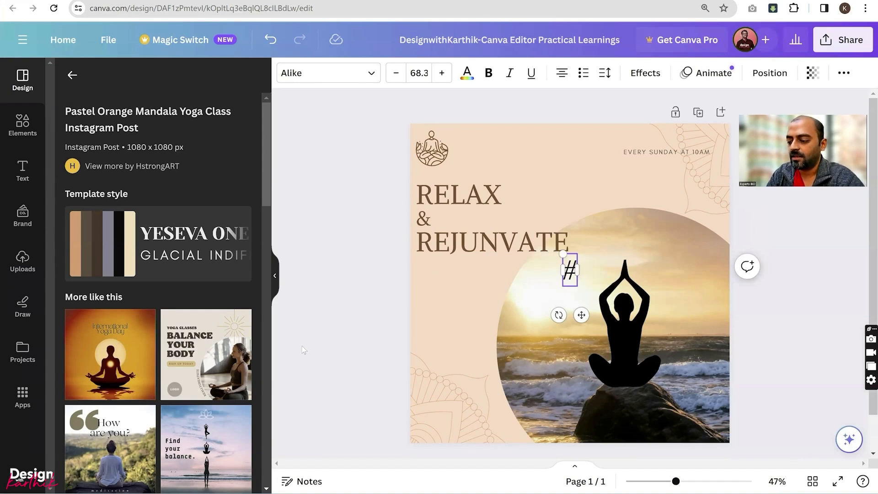
pyautogui.write('HAPP')
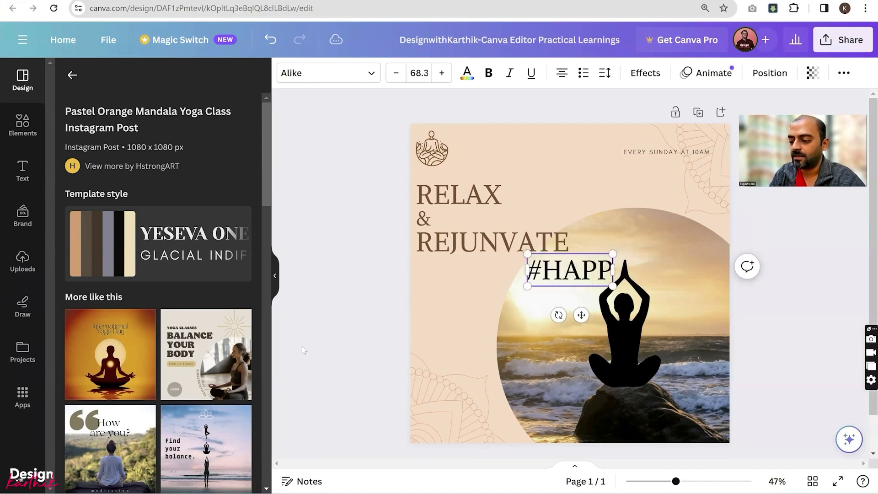
pyautogui.write('YYOGADAY')
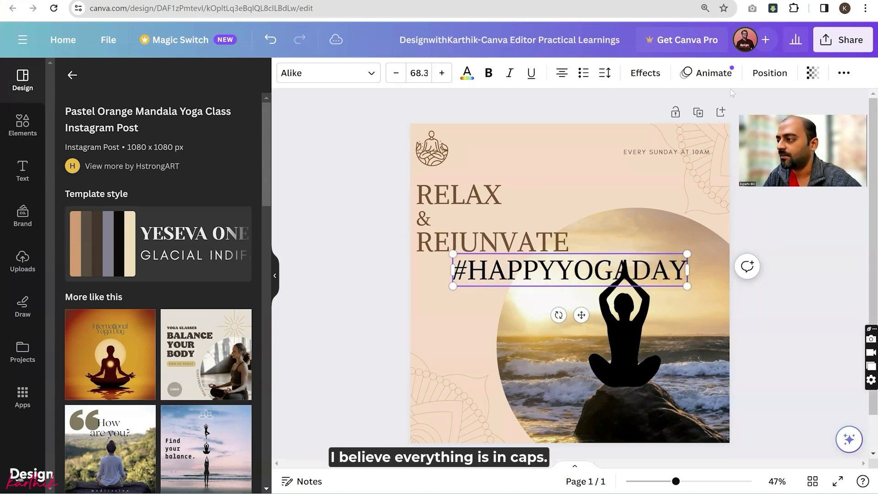
pyautogui.hotkey('ctrl', 'a')
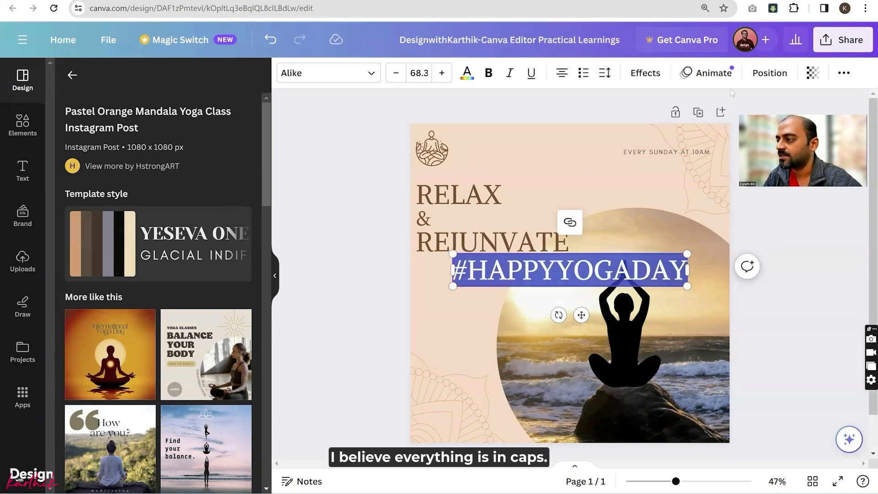
pyautogui.click(776, 98)
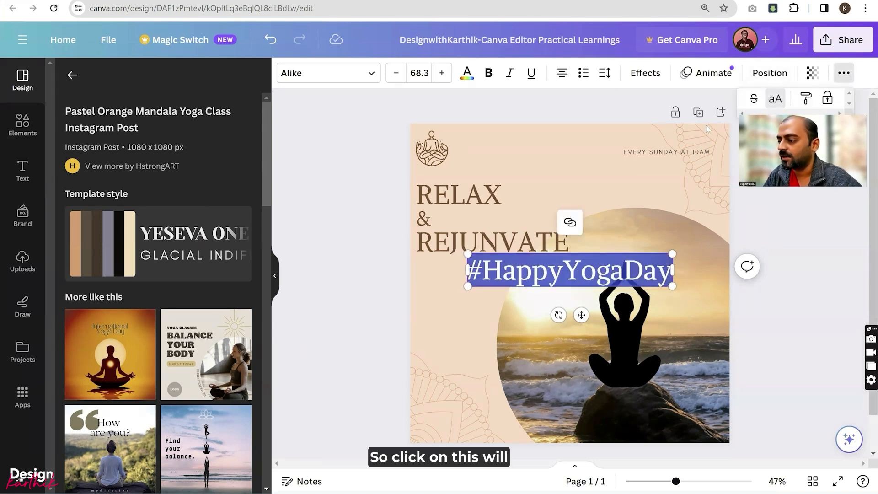
# Step: Shrink the "#HappyYogaDay" text to size 20 and set its font to Maragsa
pyautogui.click(320, 73)
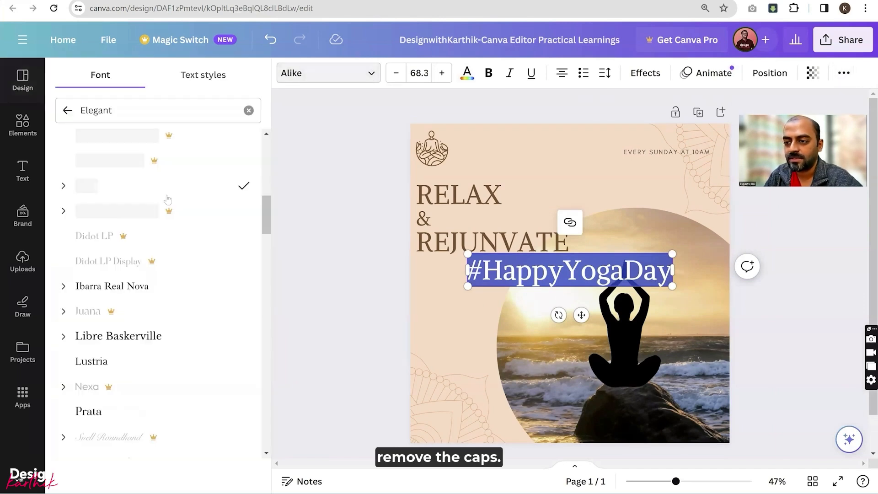
pyautogui.scroll(-5, 167, 199)
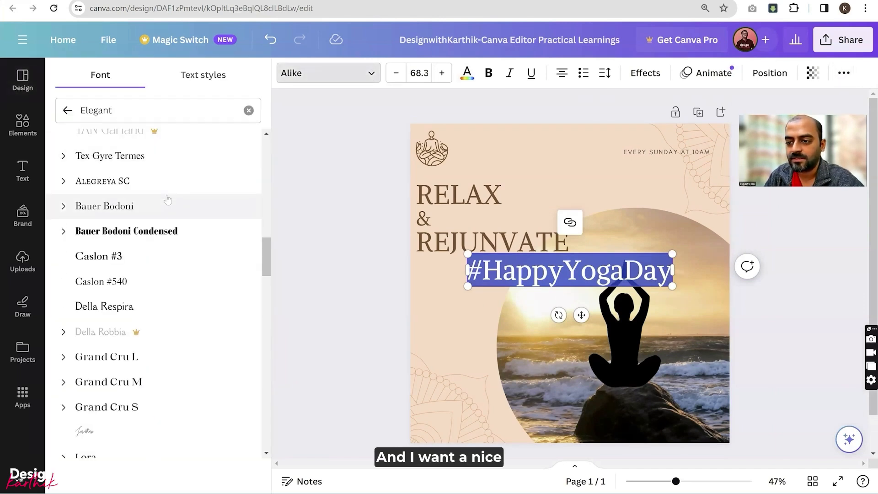
pyautogui.click(129, 312)
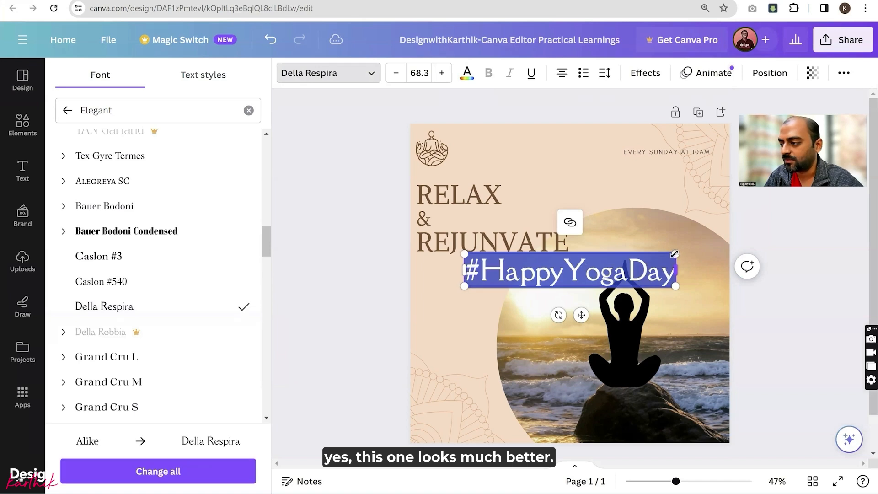
pyautogui.moveTo(589, 264); pyautogui.dragTo(529, 277)
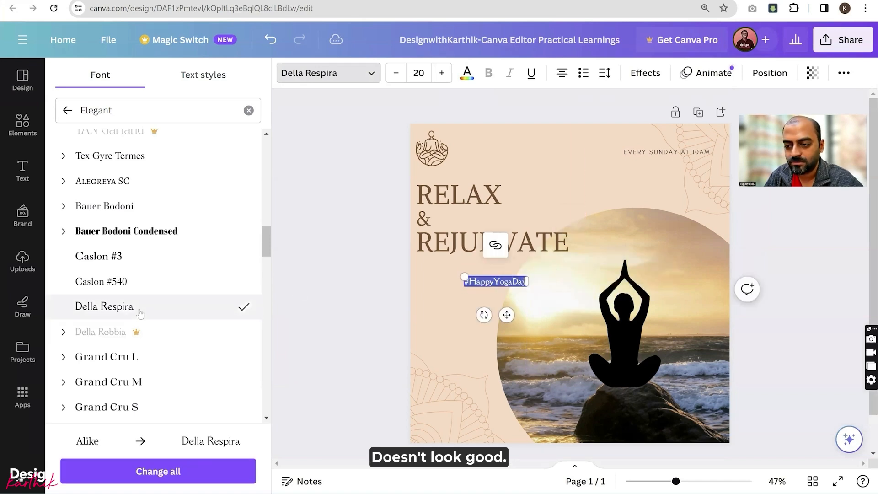
pyautogui.scroll(-5, 141, 313)
pyautogui.scroll(-5, 141, 313)
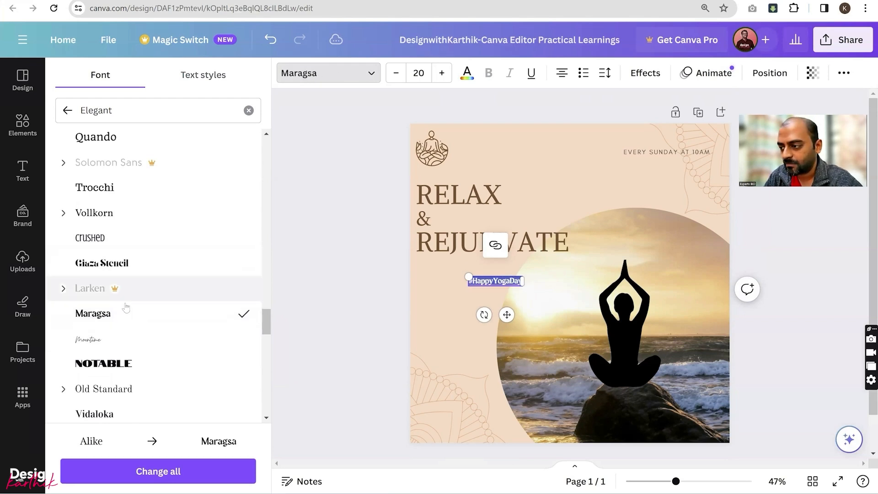
pyautogui.click(480, 352)
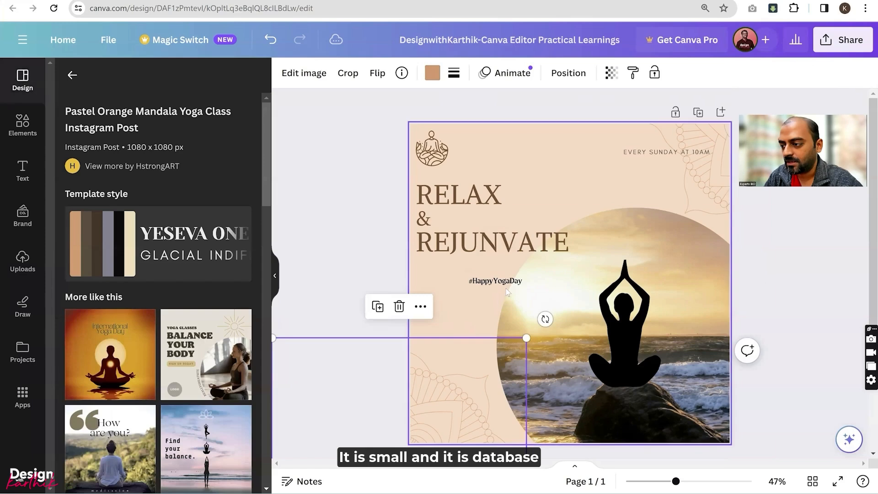
# Step: Position the "#HappyYogaDay" text directly beneath the heading, aligned with its left edge
pyautogui.click(510, 291)
pyautogui.moveTo(472, 272); pyautogui.dragTo(439, 261)
pyautogui.hotkey('ctrl', 'z')
pyautogui.click(484, 284)
pyautogui.click(595, 313)
# Step: Delete the "EVERY SUNDAY AT 10AM" text and shift the circular photo slightly toward the page's lower-right corner
pyautogui.click(664, 149)
pyautogui.click(628, 155)
pyautogui.moveTo(627, 155); pyautogui.dragTo(523, 325)
pyautogui.press('Delete')
pyautogui.moveTo(645, 281); pyautogui.dragTo(680, 263)
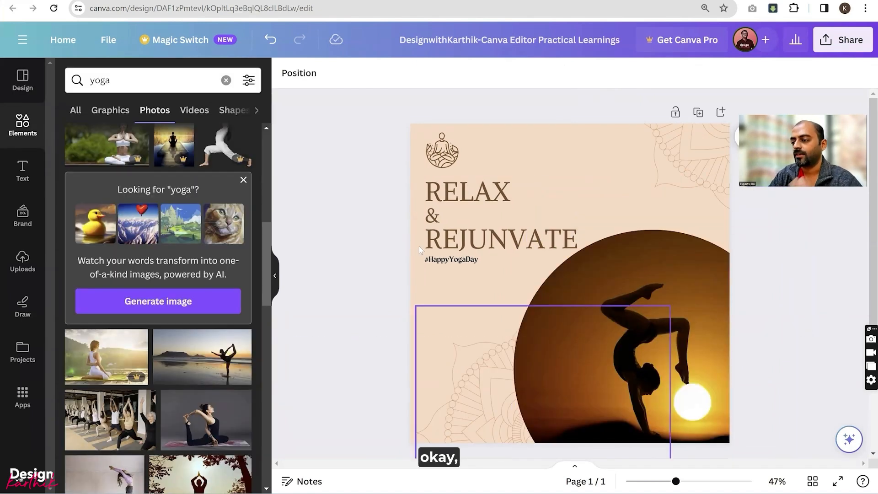
# Step: Add the original Pastel Orange Mandala Yoga Class template as a new page and compare it with the redesigned page
pyautogui.click(226, 79)
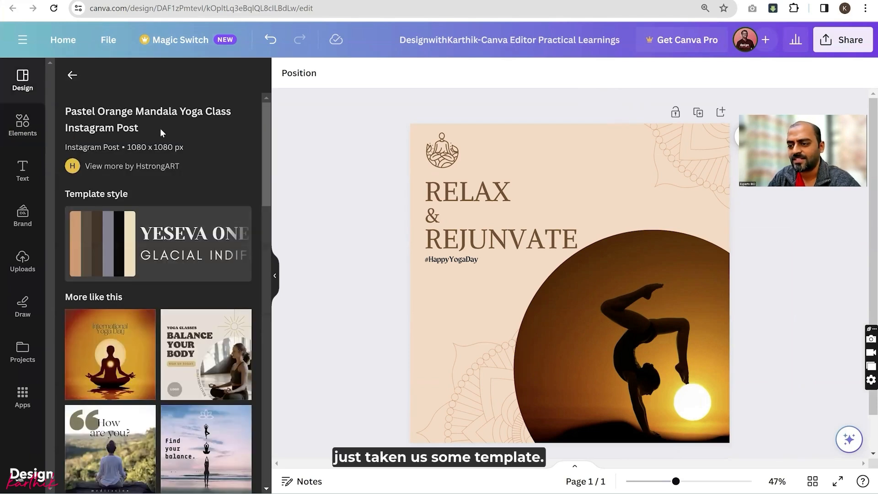
pyautogui.click(72, 75)
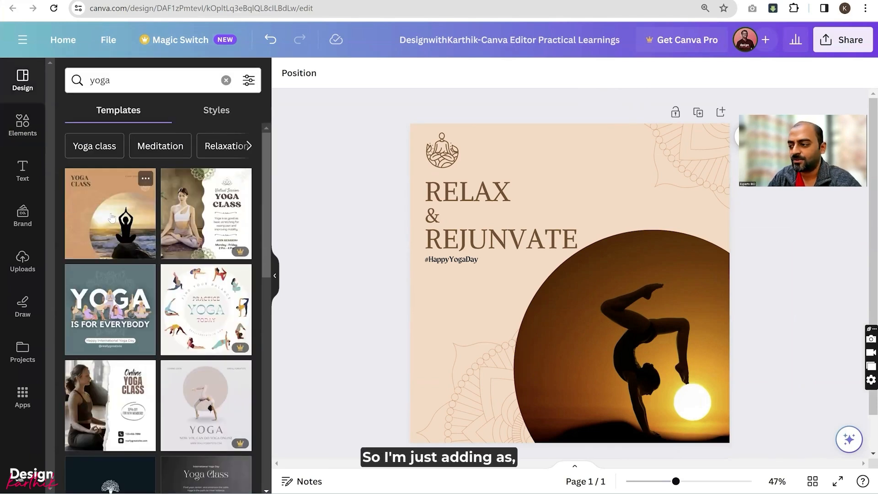
pyautogui.click(112, 217)
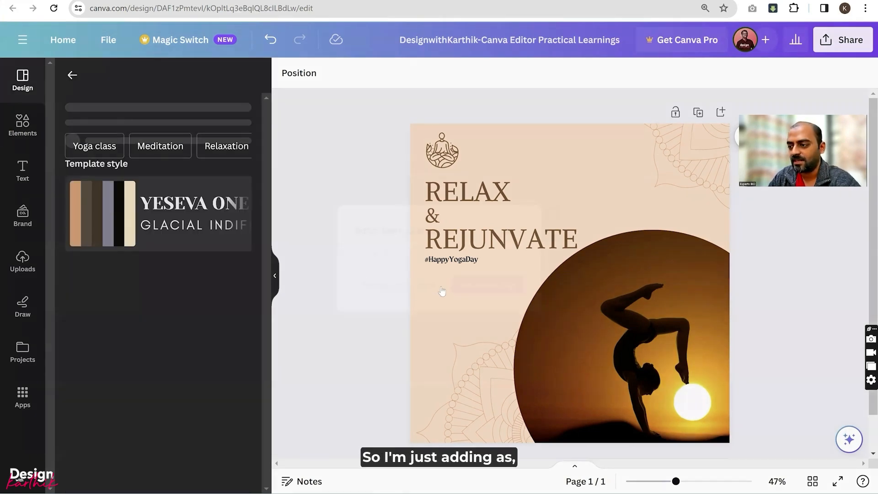
pyautogui.click(486, 293)
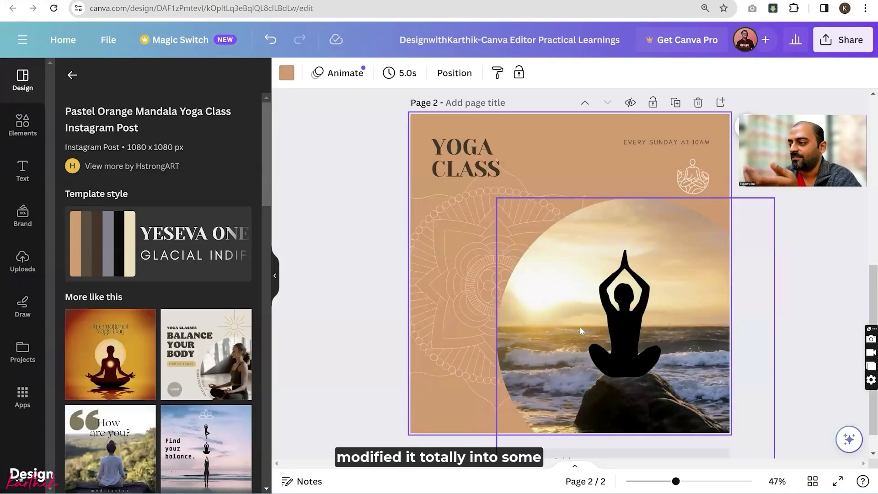
pyautogui.scroll(5, 580, 326)
pyautogui.scroll(-5, 581, 326)
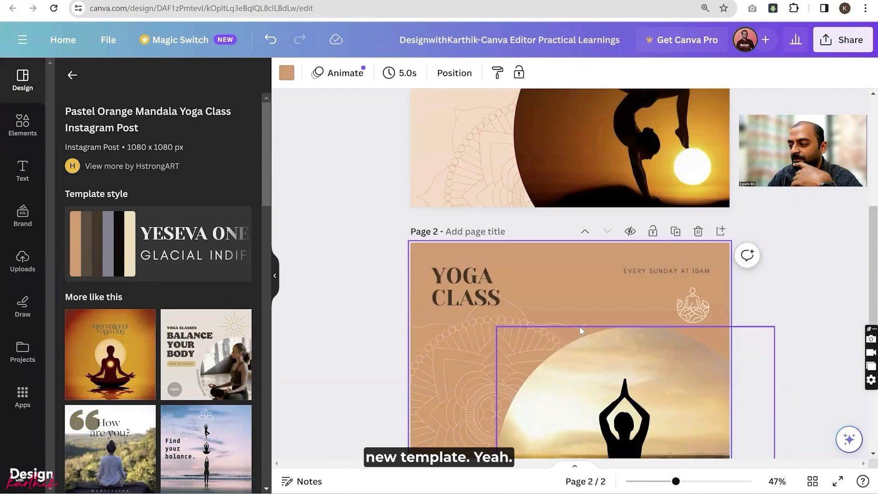
pyautogui.scroll(5, 580, 326)
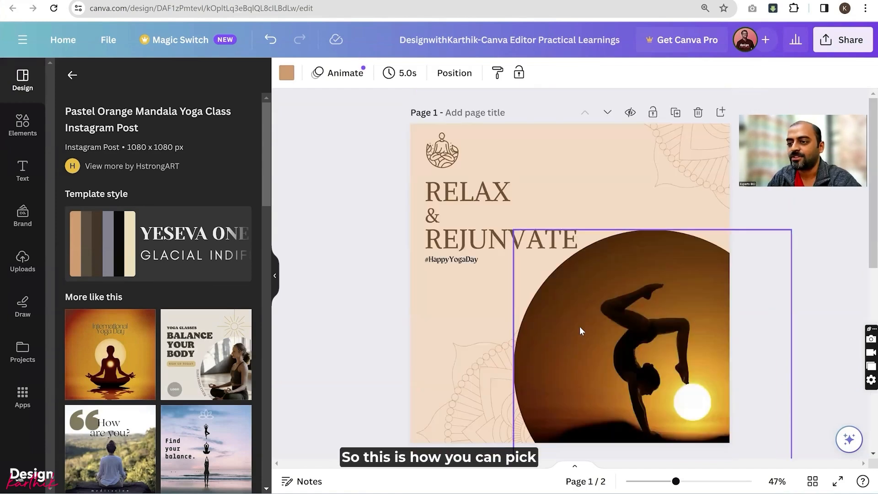
pyautogui.scroll(-1, 580, 326)
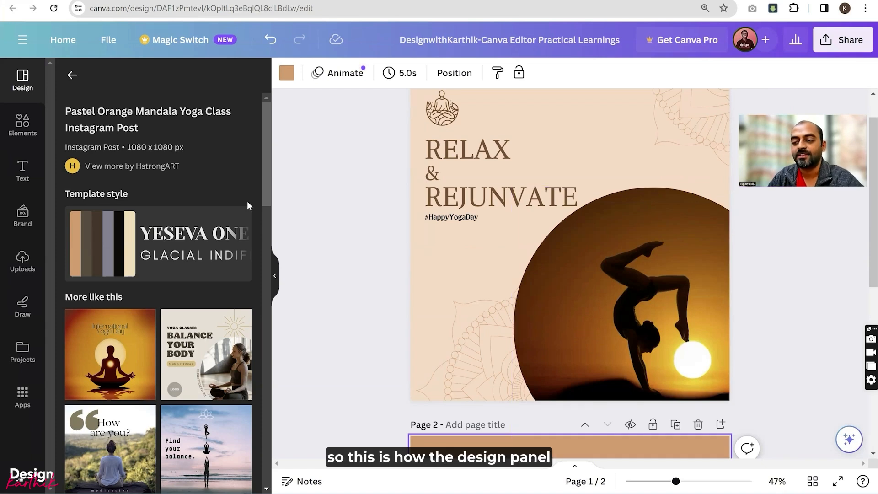
pyautogui.scroll(1, 641, 238)
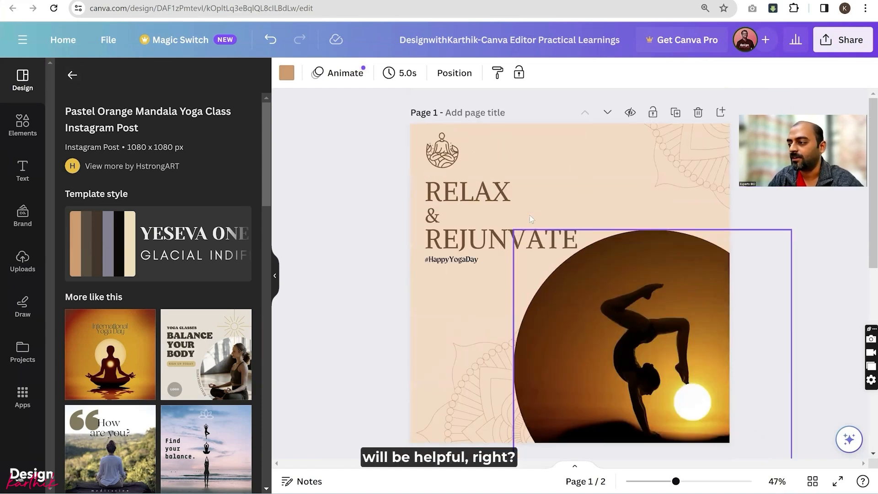